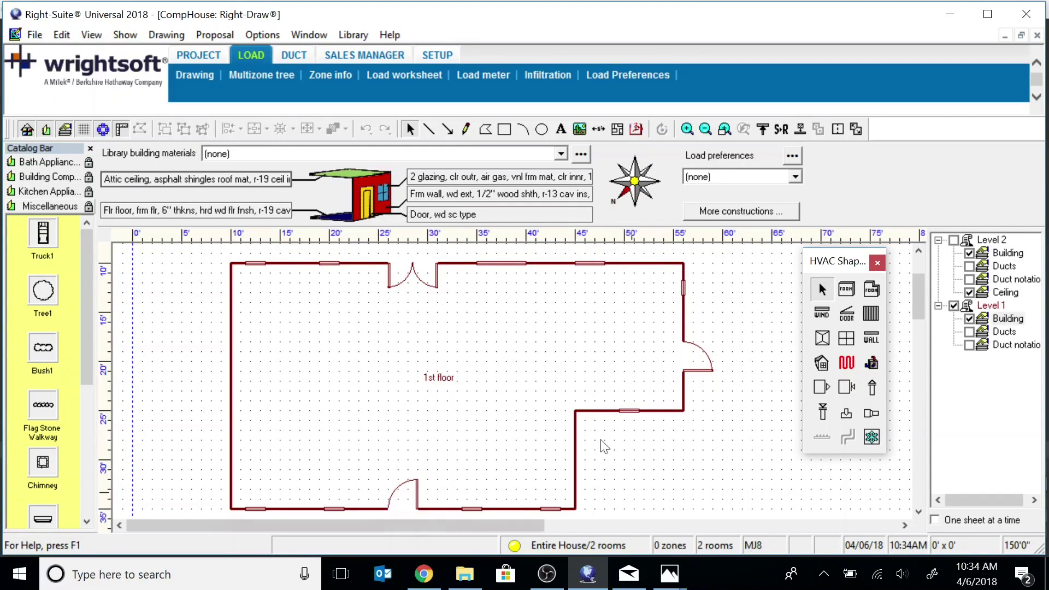
# - Show the Level 2 floor plan in place of Level 1, and switch back to the Level 1 plan
pyautogui.click(953, 241)
pyautogui.click(953, 306)
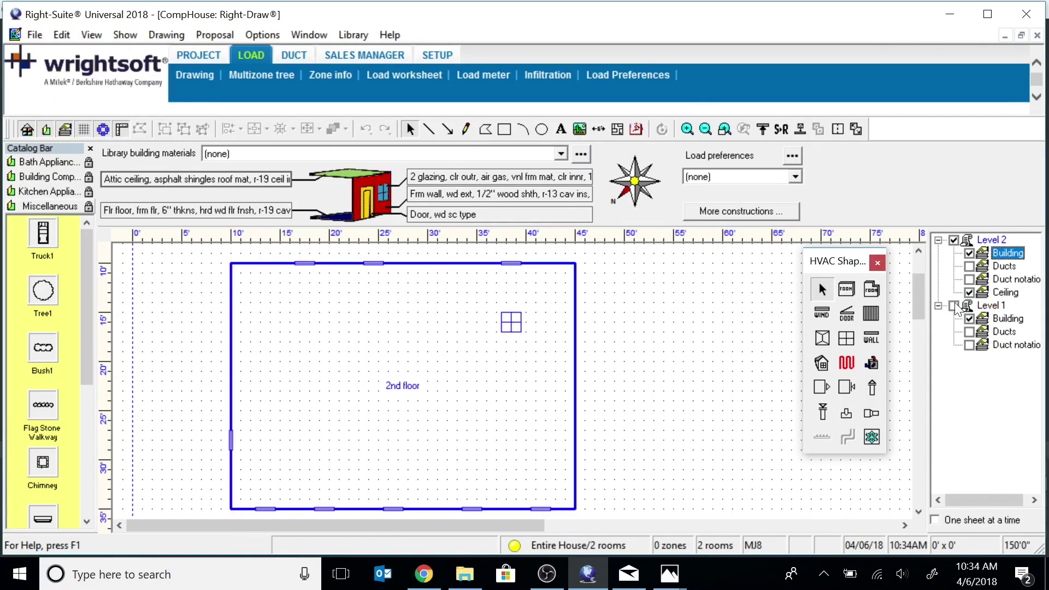
pyautogui.click(954, 241)
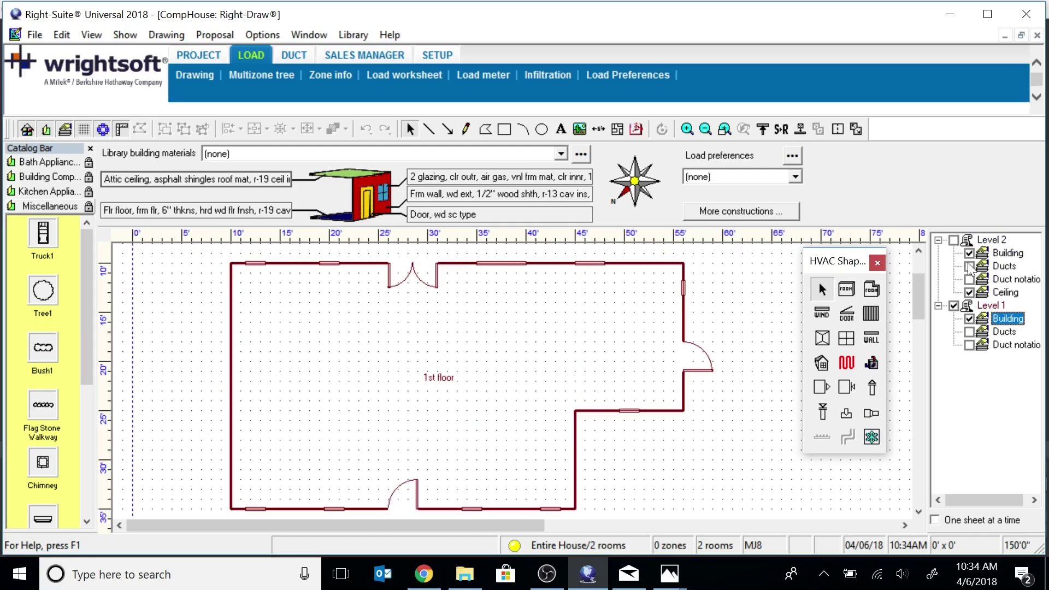
pyautogui.click(953, 306)
# - Review the construction settings for the attic ceiling and for the double-glazed windows, keeping both as they are
pyautogui.click(264, 181)
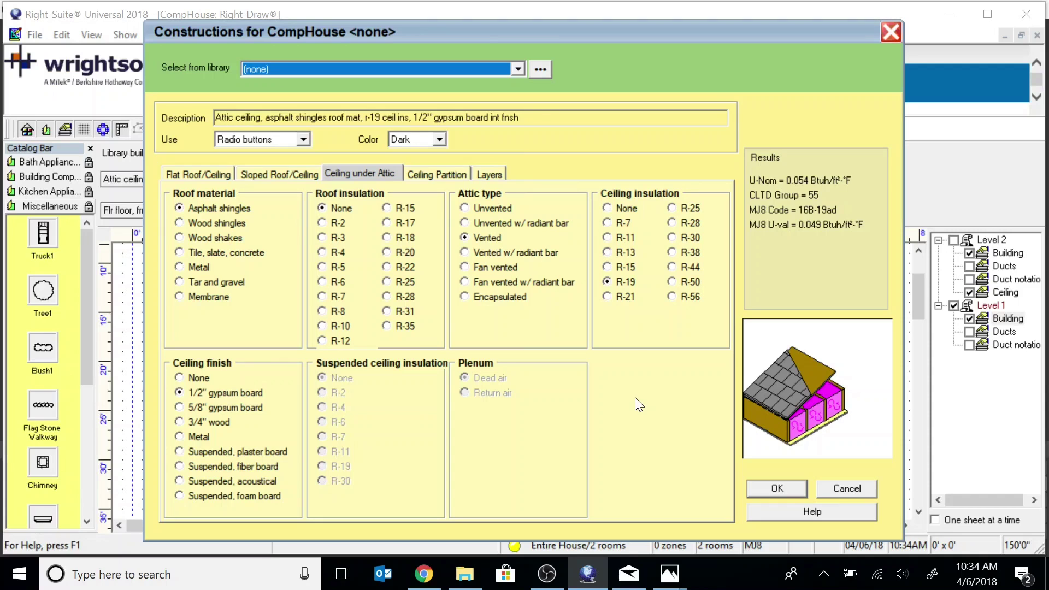
pyautogui.click(777, 489)
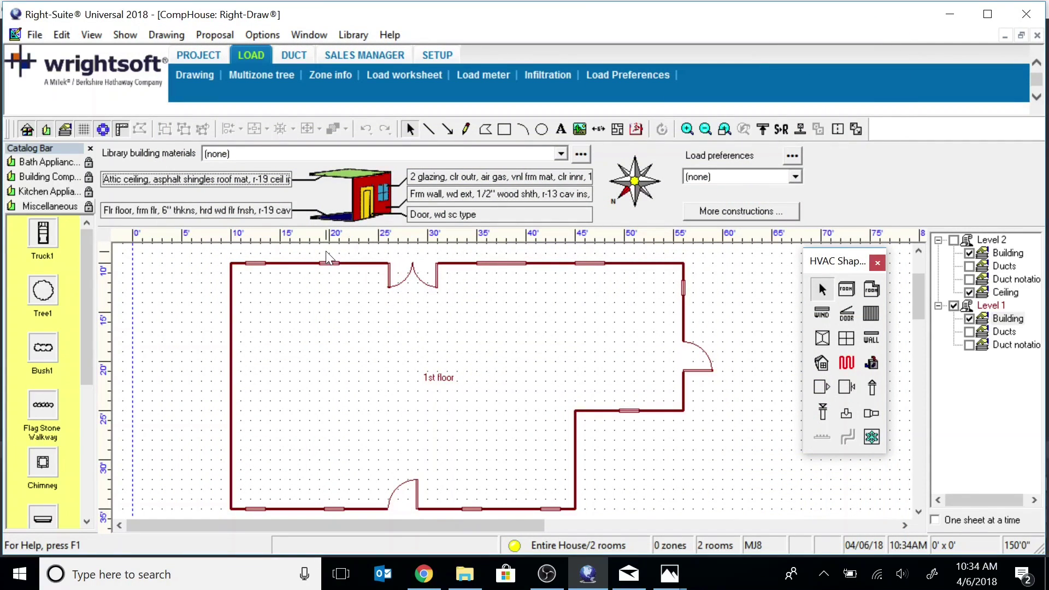
pyautogui.click(456, 175)
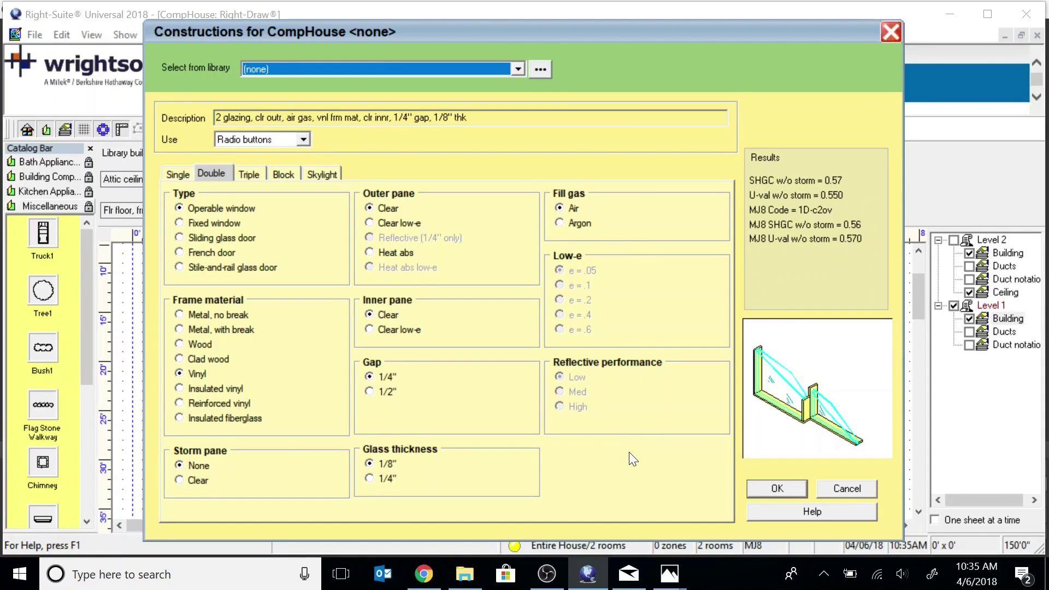
pyautogui.click(777, 487)
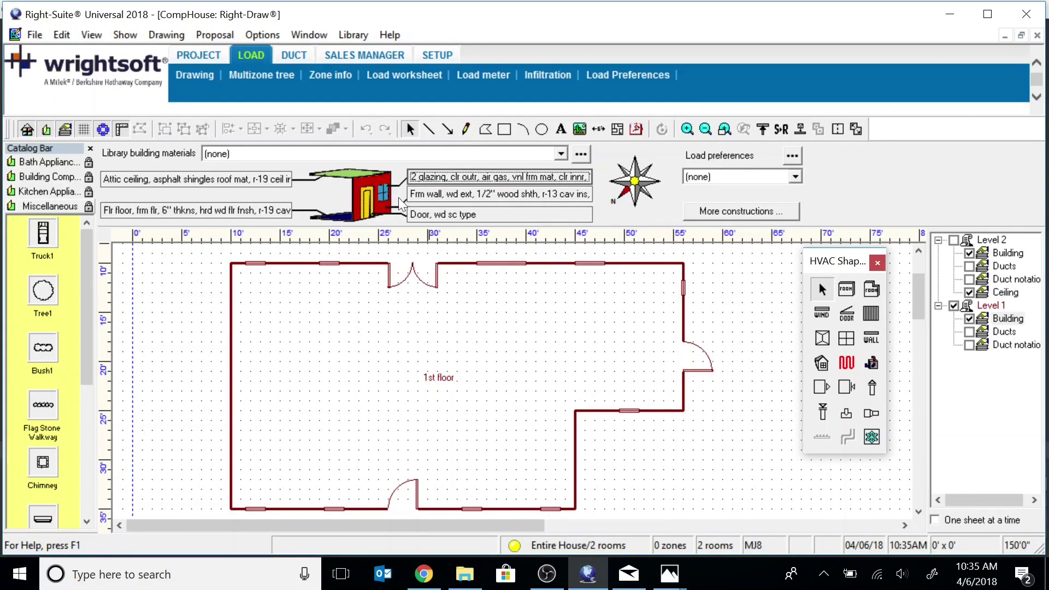
# - Review the construction settings for the frame wall and for the crawlspace floor, keeping both as they are
pyautogui.click(457, 198)
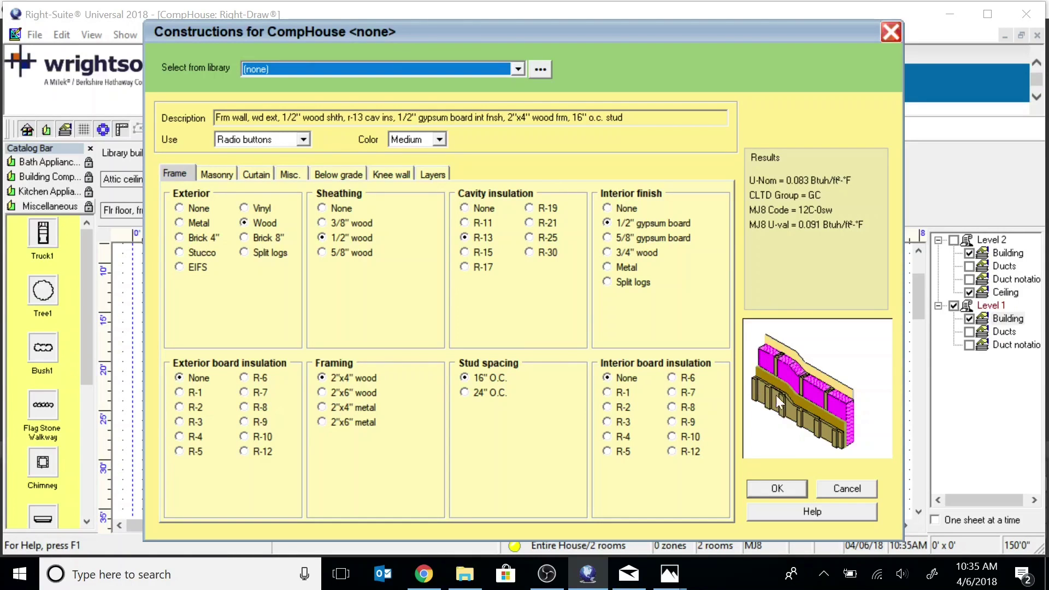
pyautogui.click(761, 488)
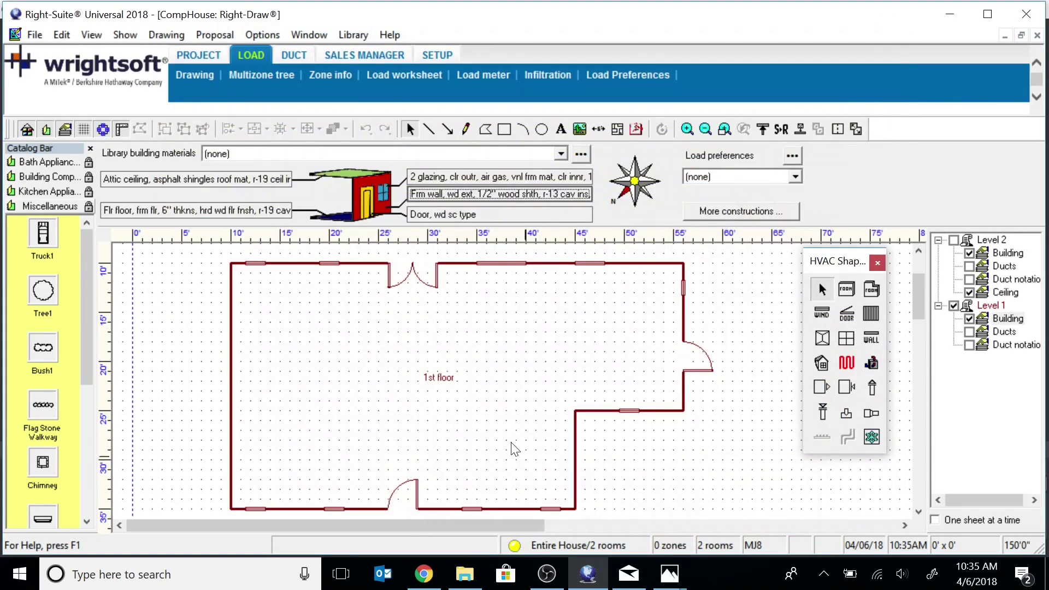
pyautogui.click(228, 210)
pyautogui.doubleClick(228, 210)
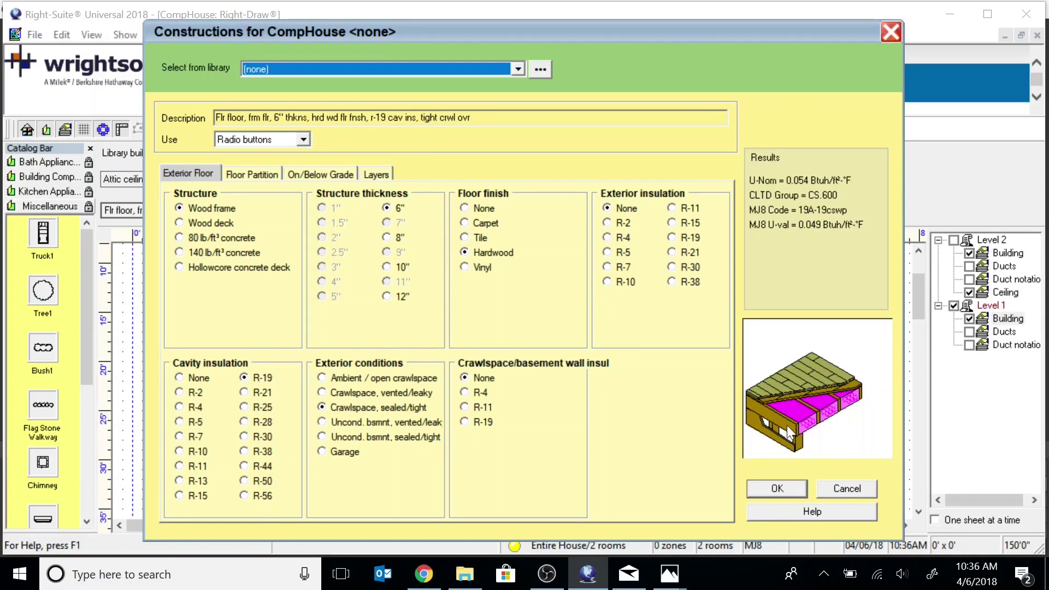
pyautogui.click(777, 488)
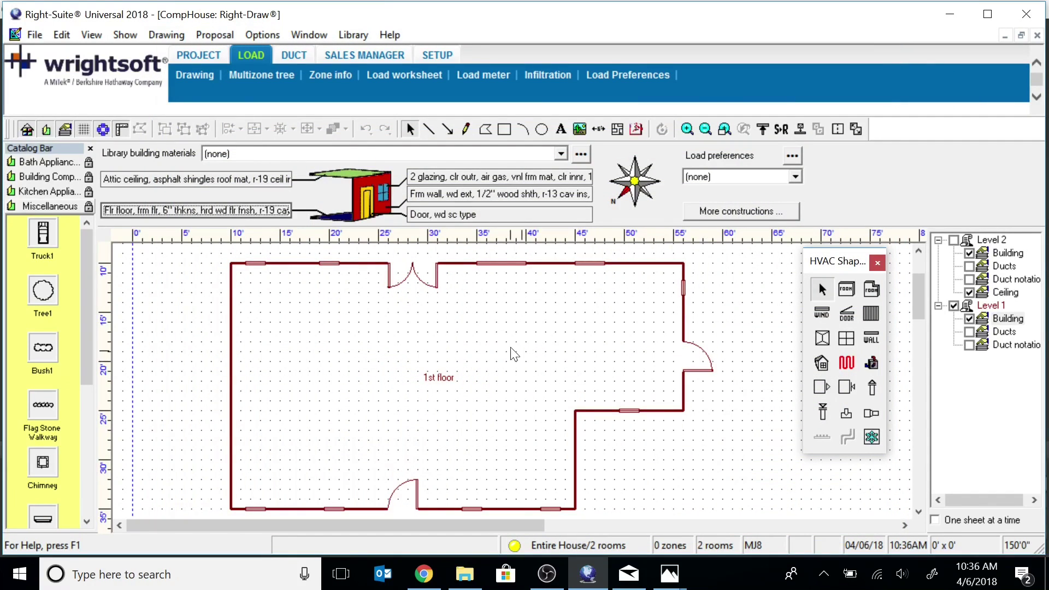
# - Check the 2nd floor drawing with Level 1 hidden, and restore the 1st floor drawing with Level 2 hidden
pyautogui.click(954, 240)
pyautogui.click(954, 305)
pyautogui.click(953, 306)
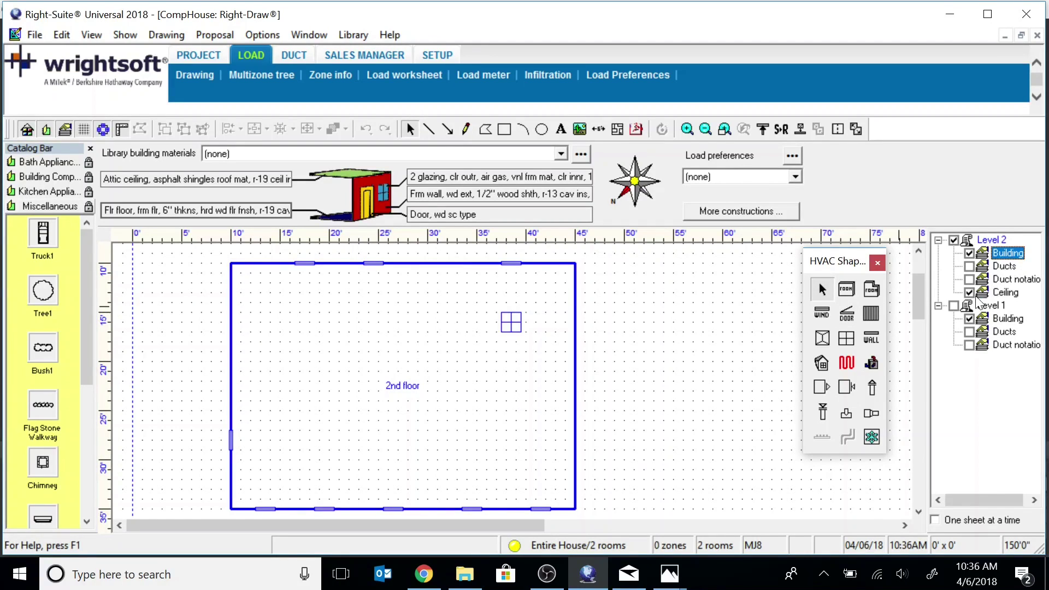
pyautogui.click(953, 306)
pyautogui.click(953, 240)
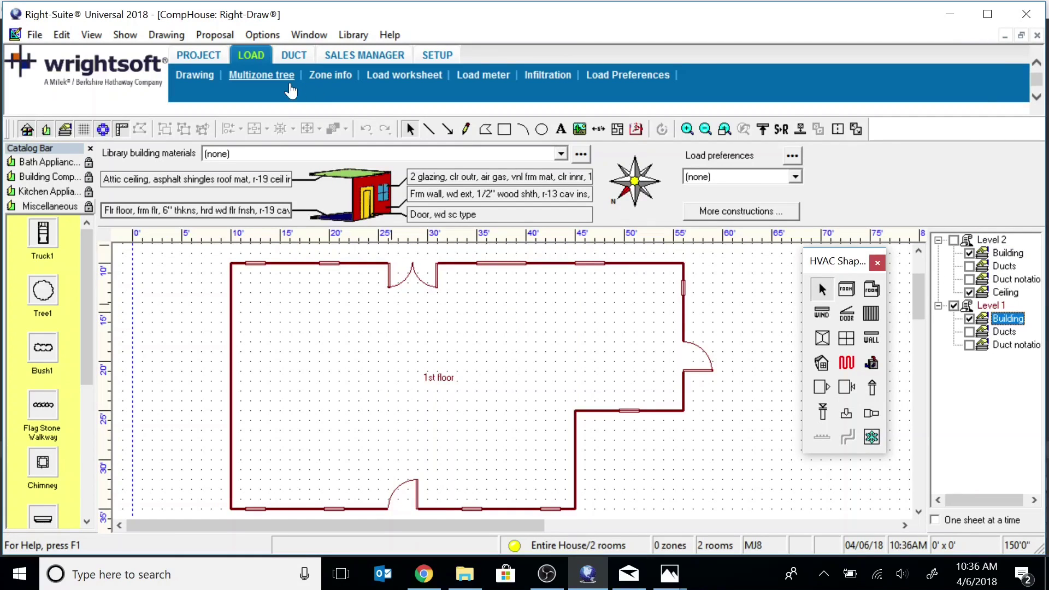
# - Open the zone information for the entire house and review its indoor conditions, system characteristics and ventilation
pyautogui.click(328, 82)
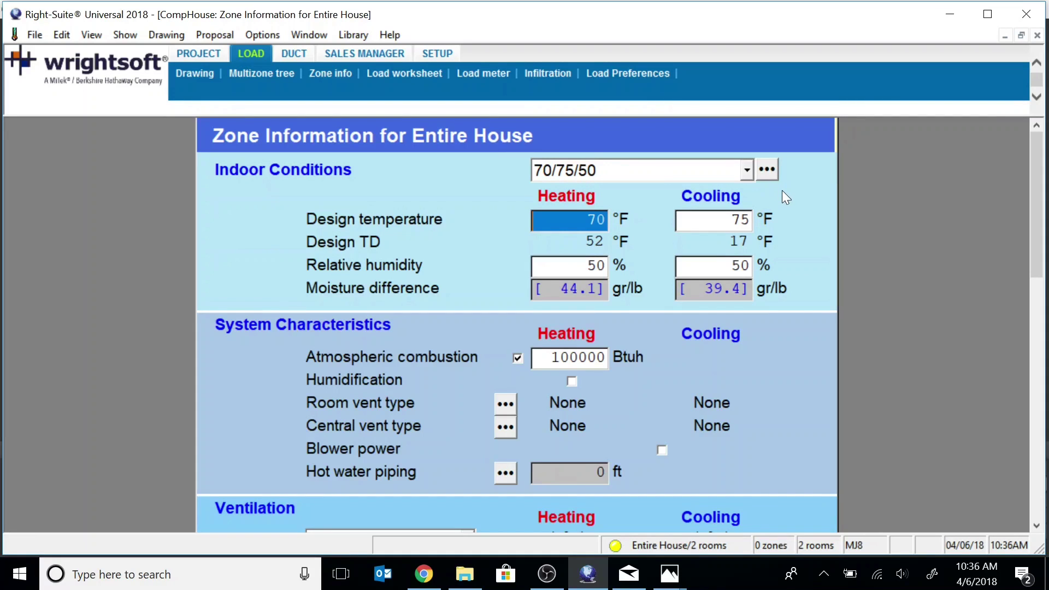
pyautogui.moveTo(1037, 167); pyautogui.dragTo(1018, 437)
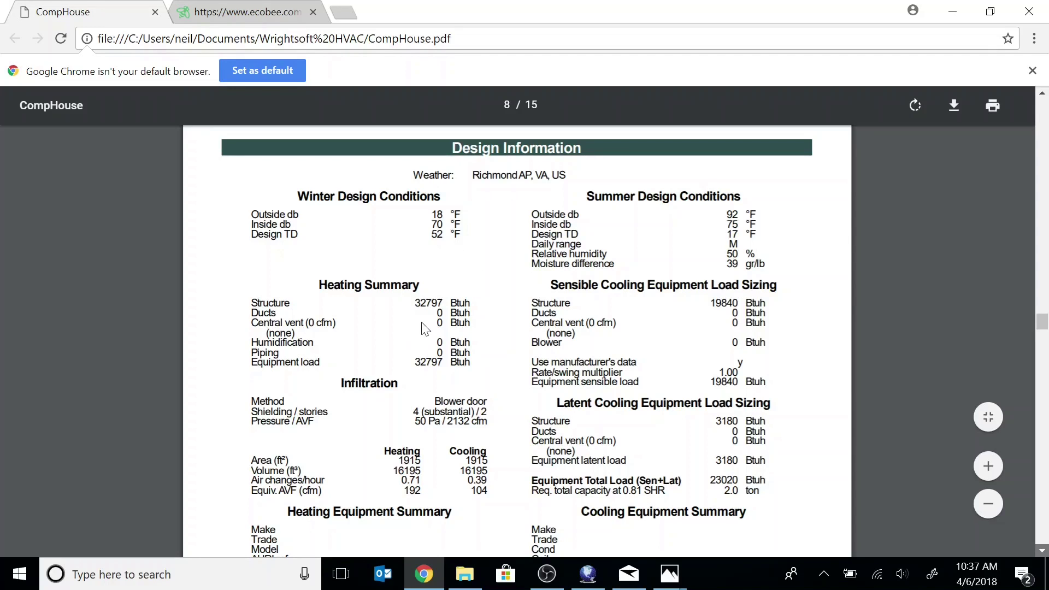
# - Examine the design conditions, heating summary, infiltration and cooling load sizing on page 8 of the CompHouse PDF report in Chrome
pyautogui.scroll(-1, 490, 334)
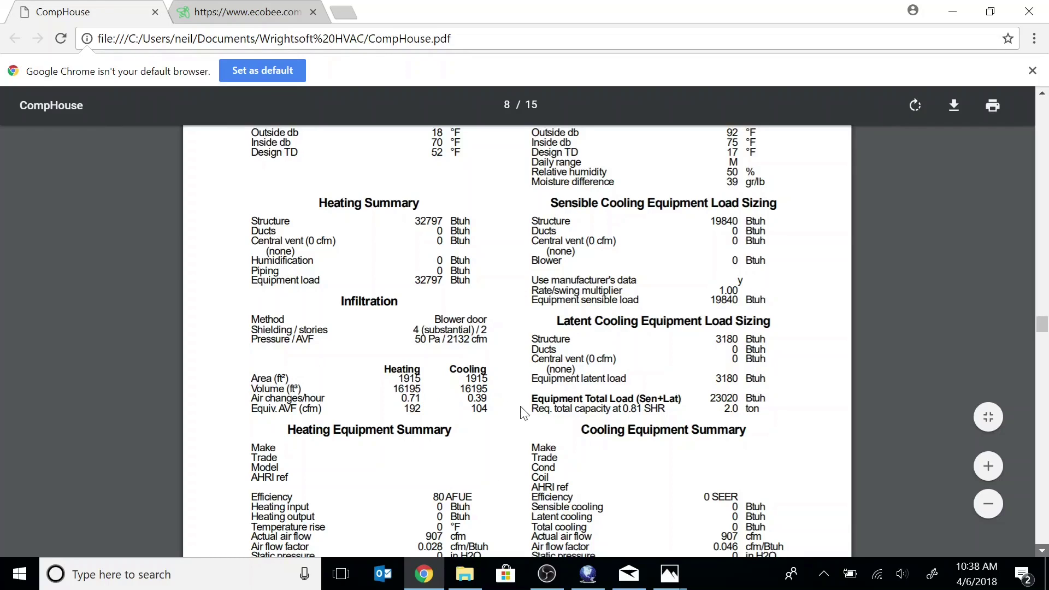
pyautogui.scroll(-1, 525, 436)
pyautogui.scroll(-3, 698, 410)
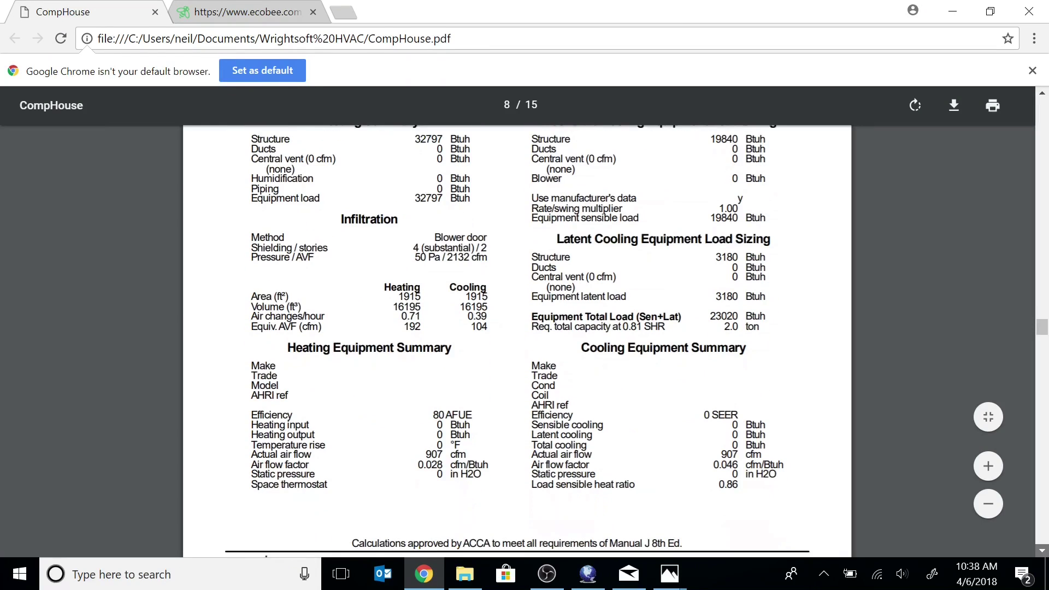
pyautogui.scroll(8, 697, 410)
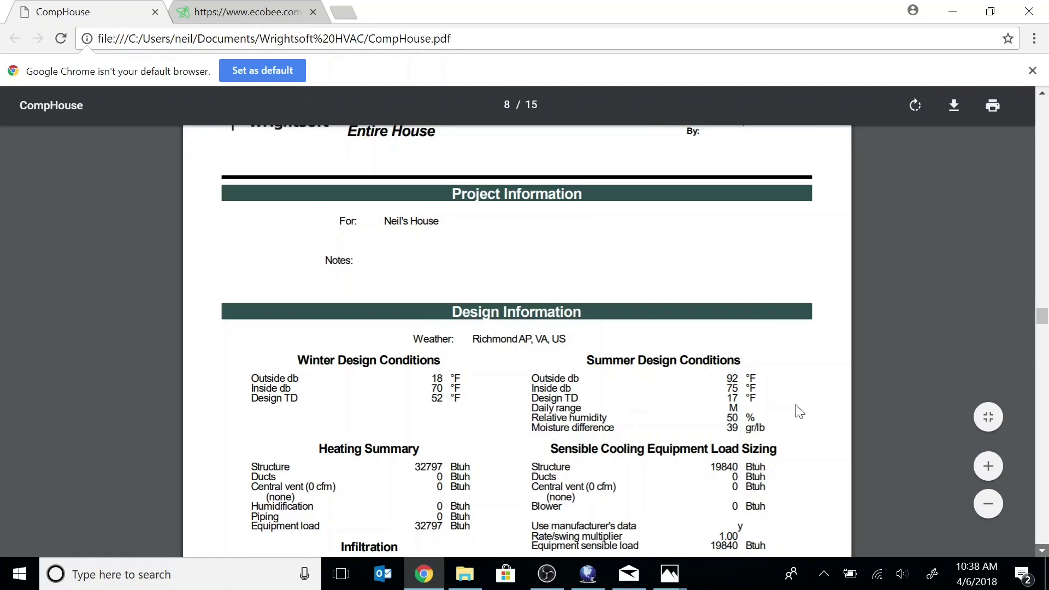
pyautogui.scroll(-3, 811, 424)
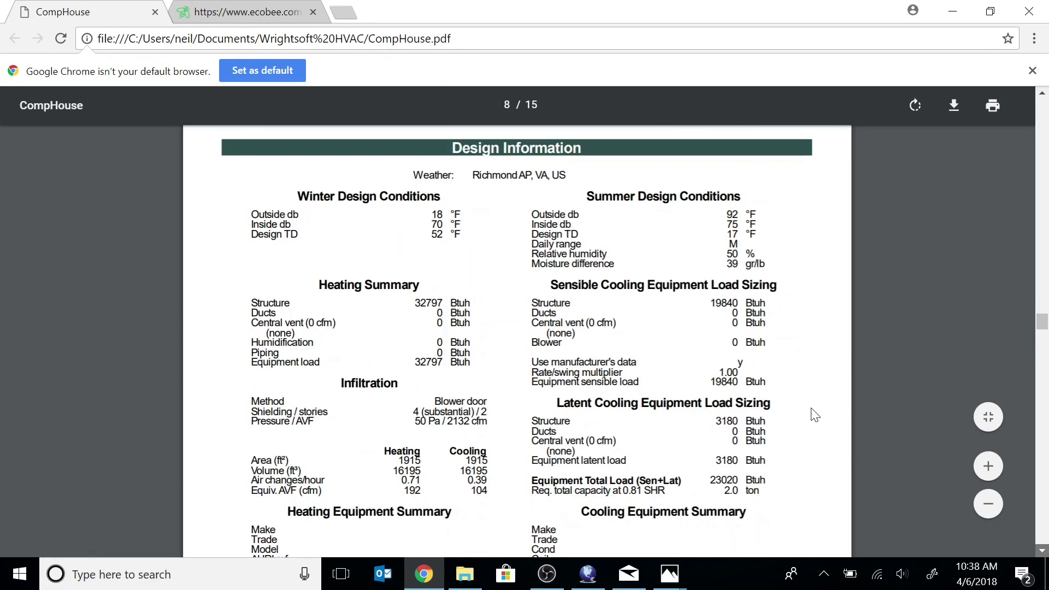
pyautogui.scroll(-2, 790, 345)
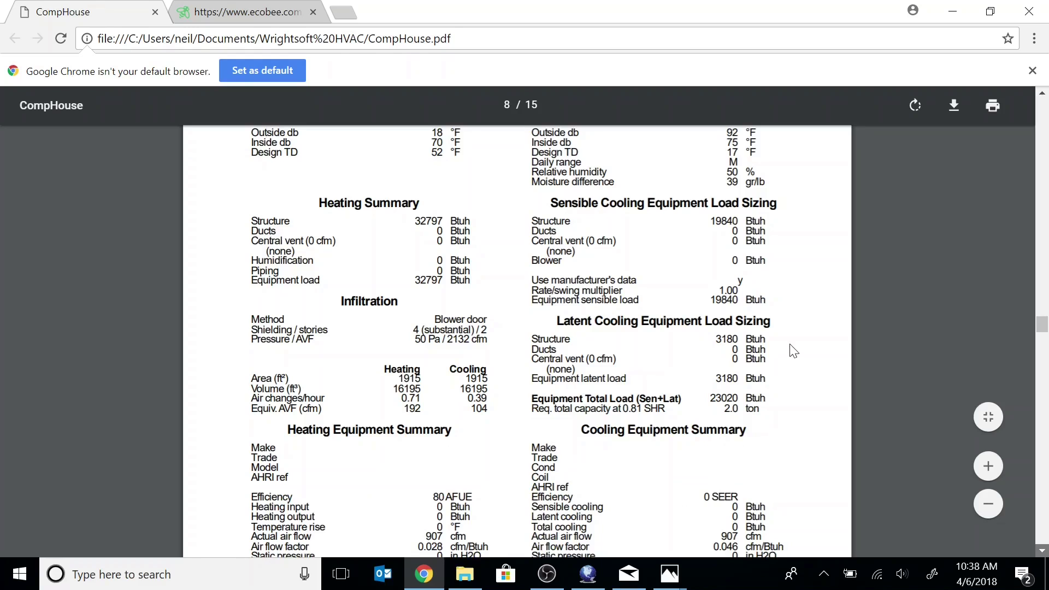
pyautogui.scroll(-2, 792, 350)
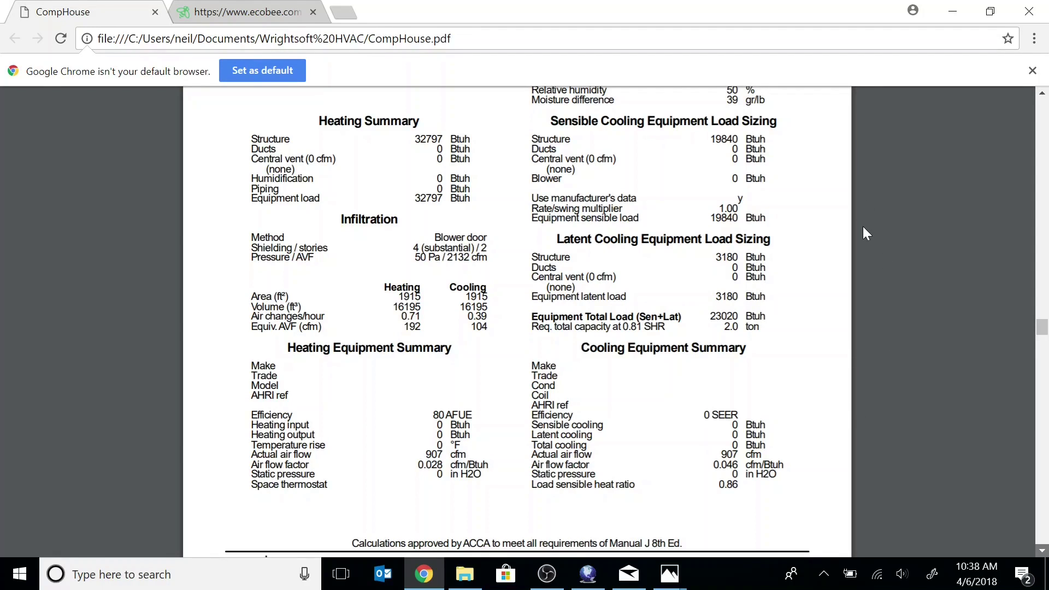
pyautogui.scroll(1, 851, 251)
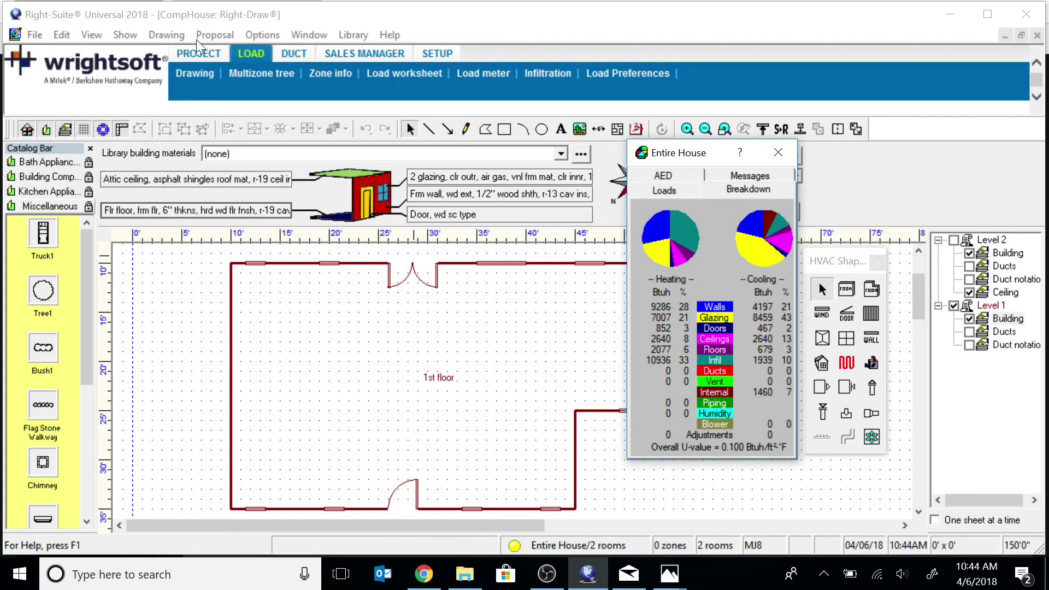
# - Set the infiltration method to Simplified in Right-Suite and move the Entire House load breakdown clear of the input fields
pyautogui.click(259, 33)
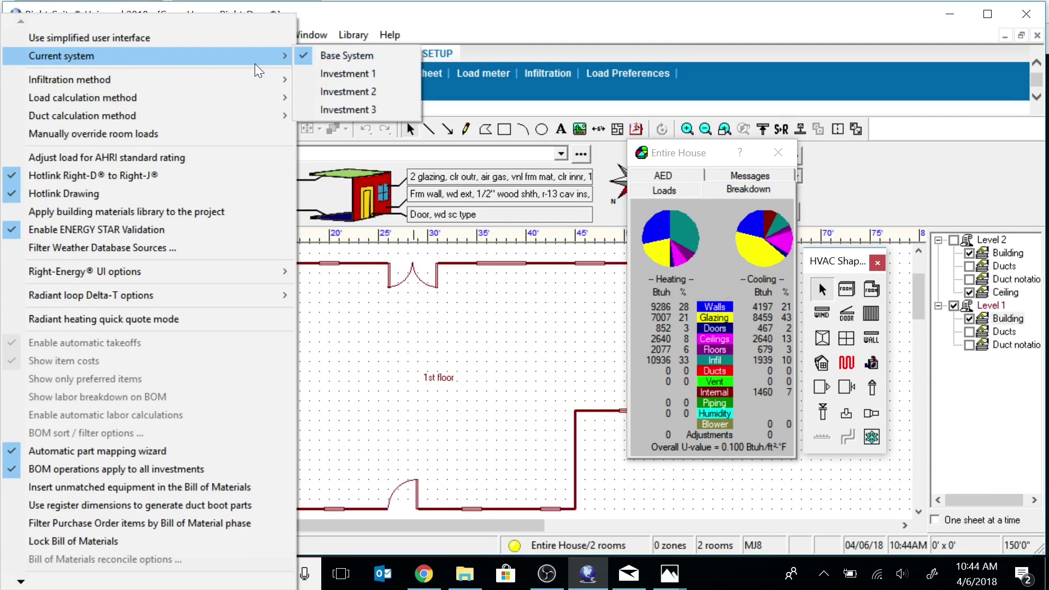
pyautogui.moveTo(255, 76)
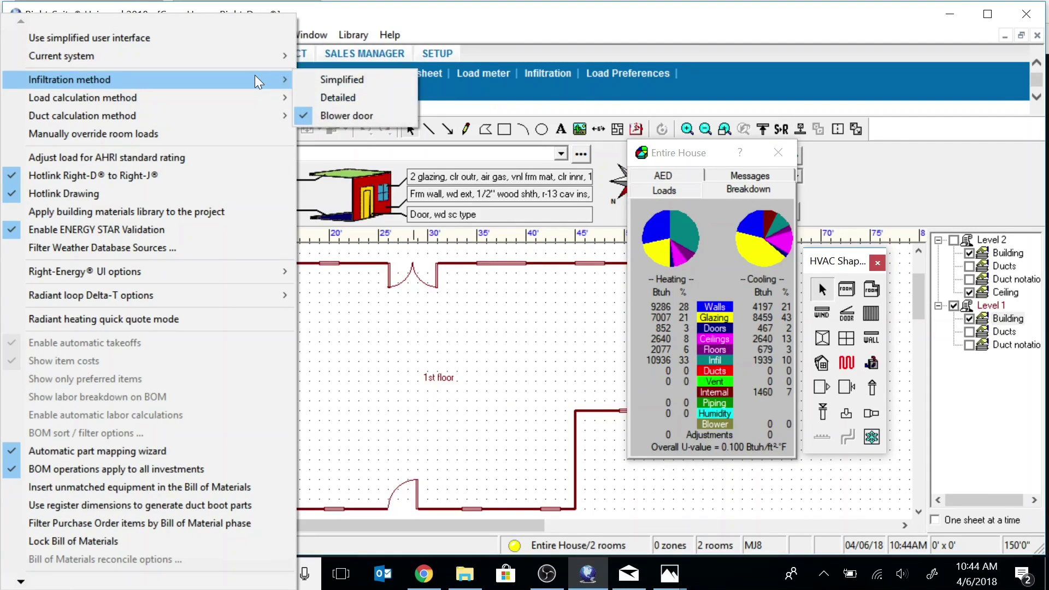
pyautogui.click(322, 79)
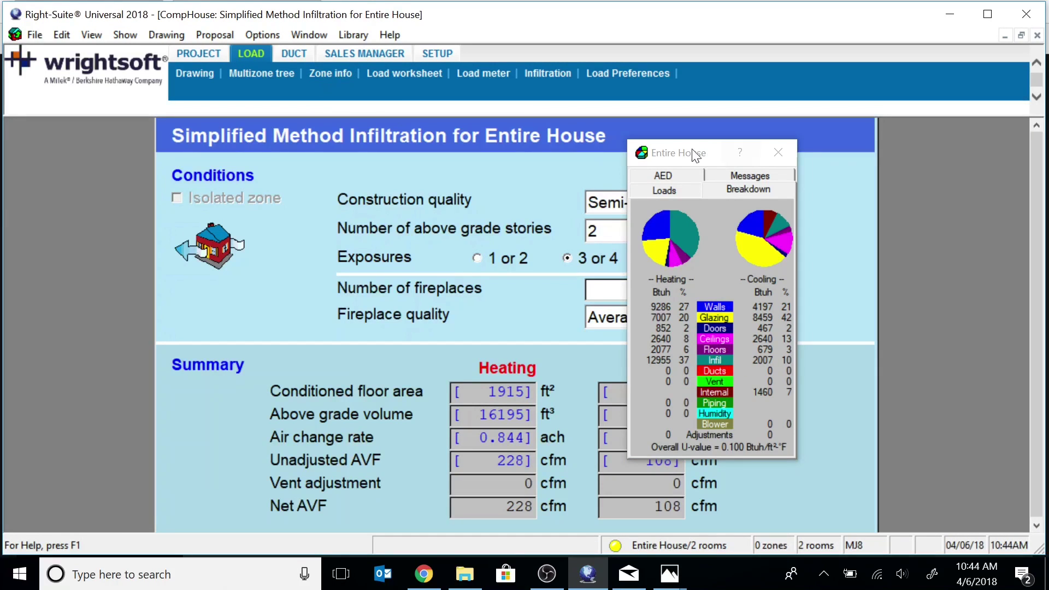
pyautogui.moveTo(701, 155); pyautogui.dragTo(828, 153)
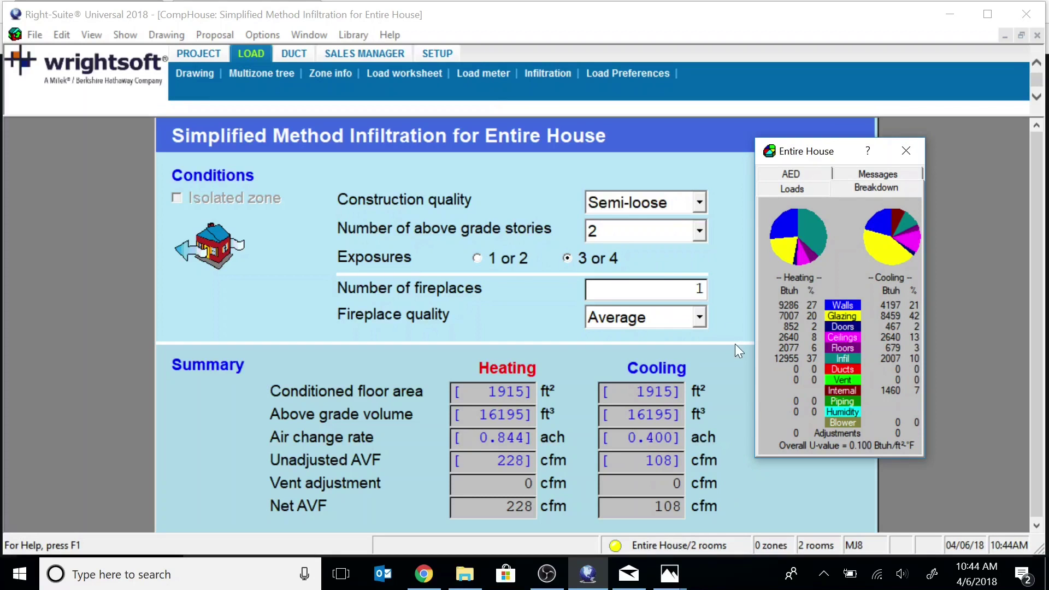
# - Try Average construction quality for the simplified infiltration and return it to Semi-loose, comparing the infiltration loads
pyautogui.click(698, 203)
pyautogui.click(664, 242)
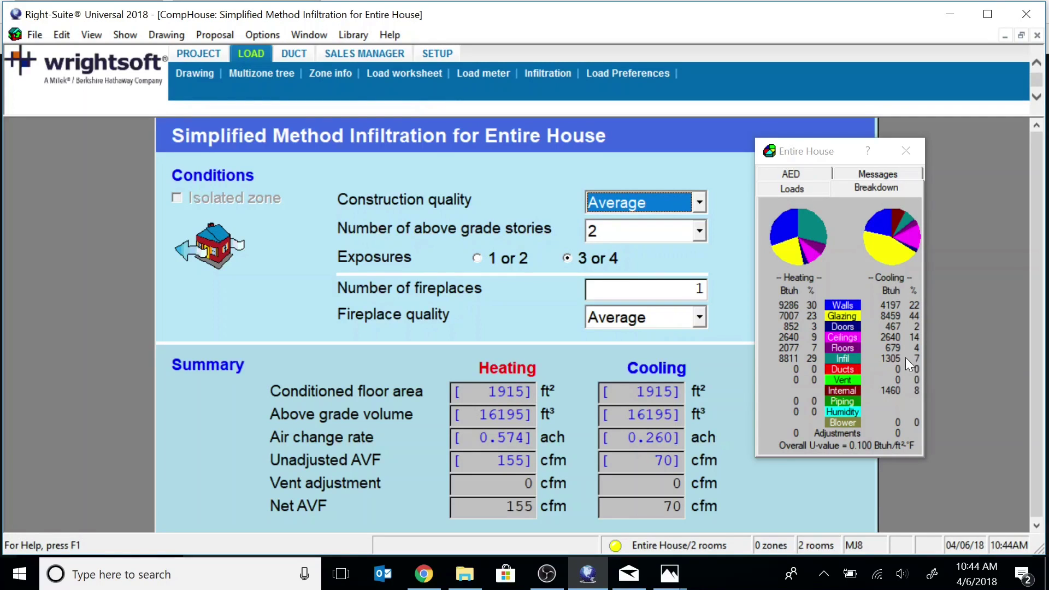
pyautogui.click(699, 202)
pyautogui.press('Down')
pyautogui.press('Return')
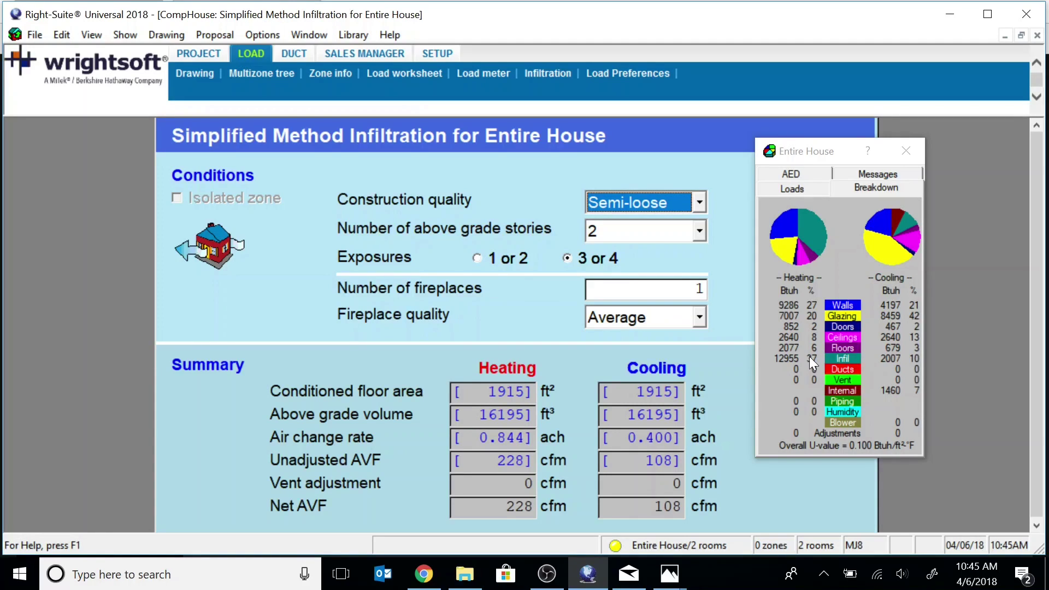
# - Set the construction quality to Loose for the simplified infiltration and close the Entire House load breakdown
pyautogui.click(703, 204)
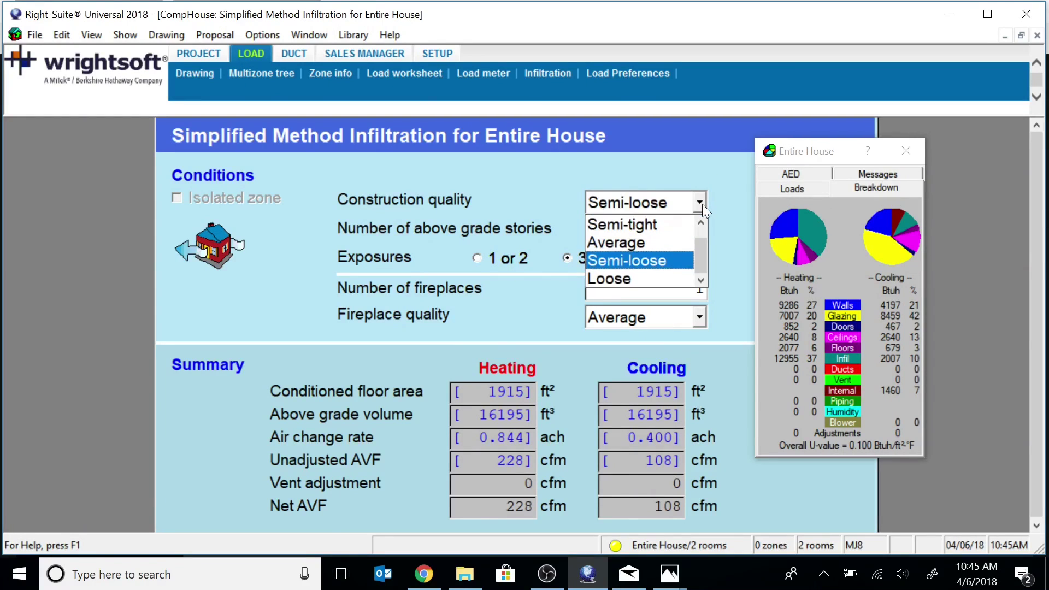
pyautogui.click(650, 276)
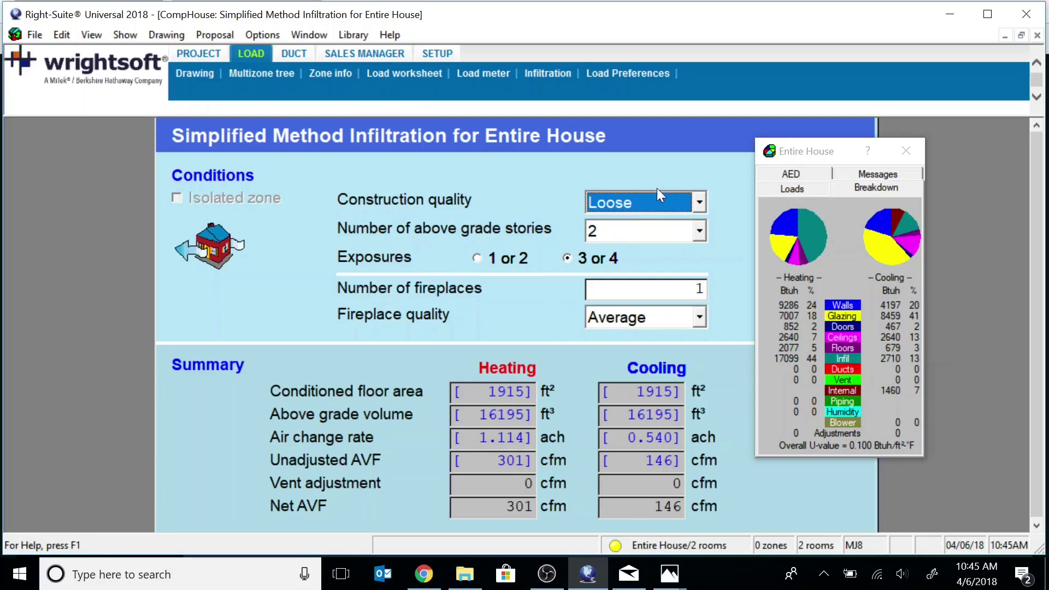
pyautogui.click(906, 152)
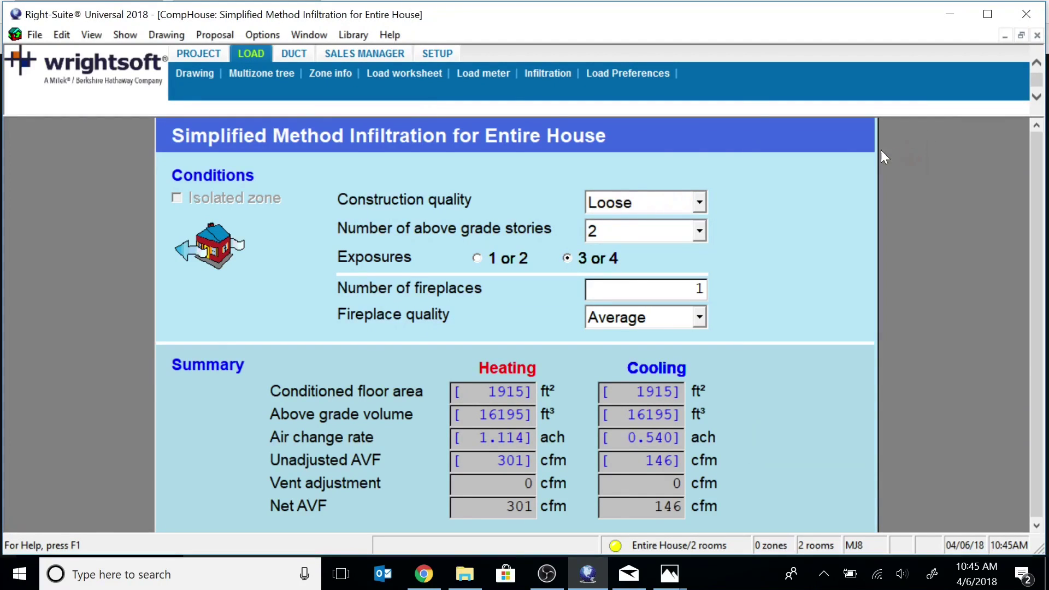
# - Set the infiltration method for the entire house to Blower door
pyautogui.click(264, 35)
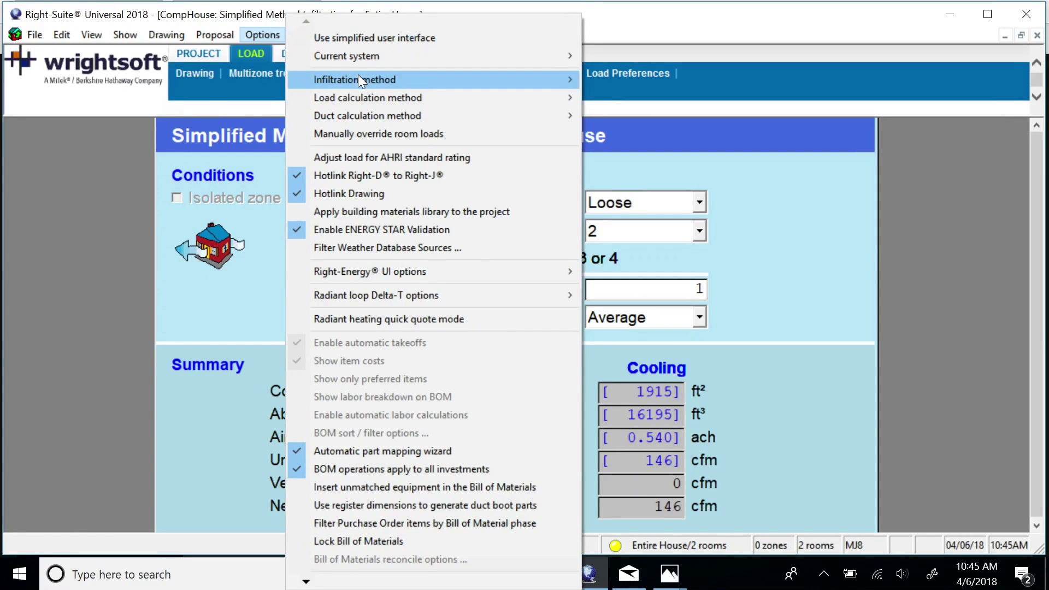
pyautogui.moveTo(358, 75)
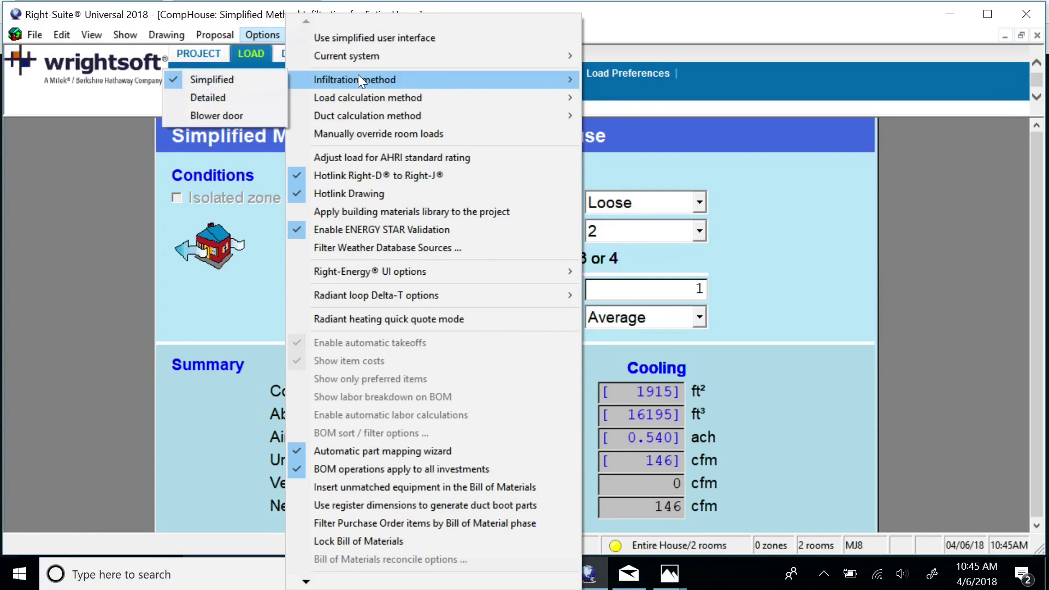
pyautogui.click(268, 114)
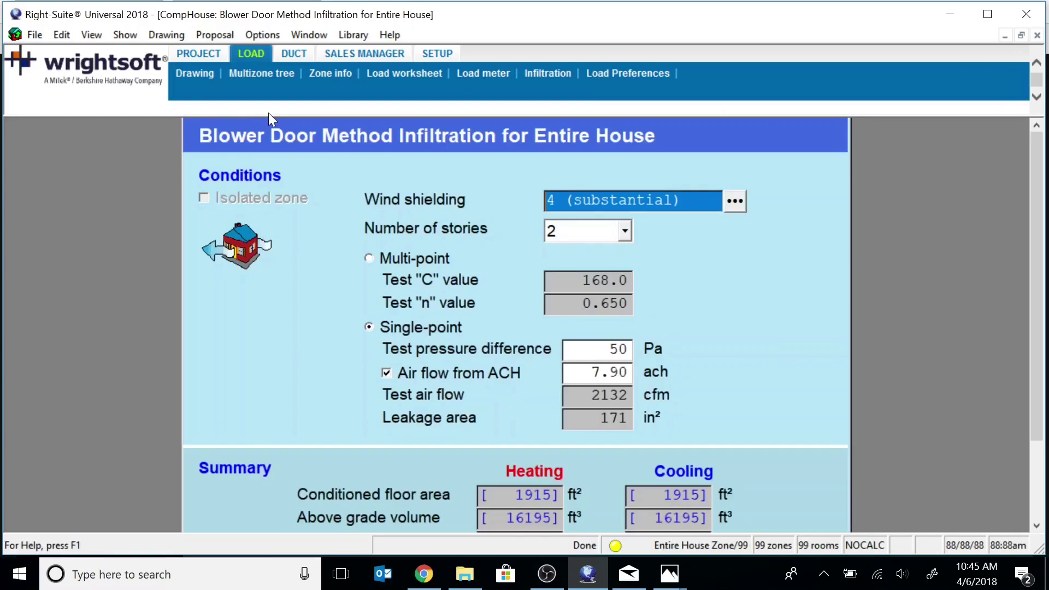
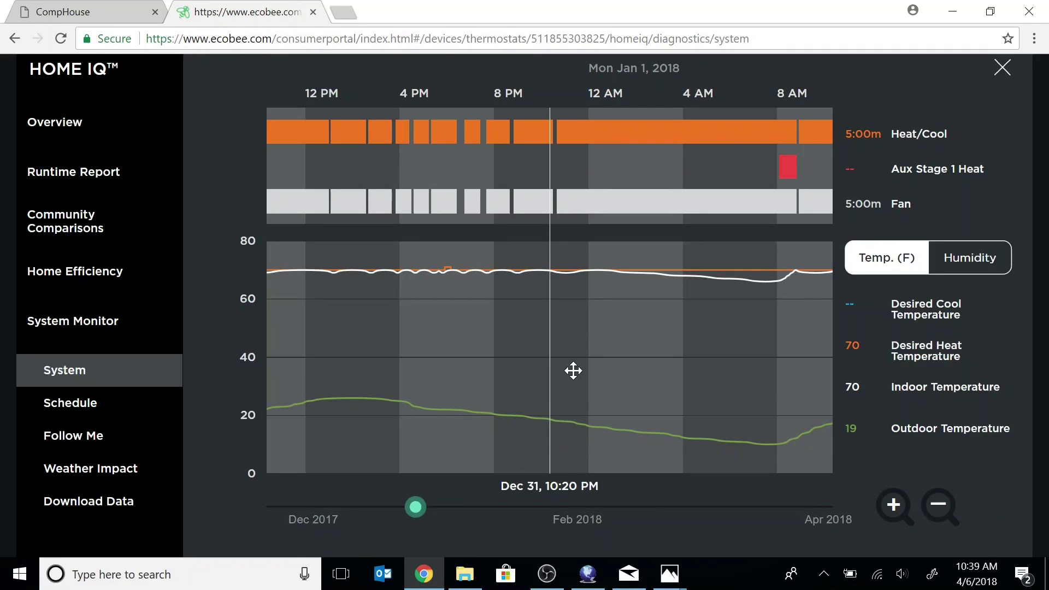
# - Move the ecobee system monitor timeline in Chrome to Dec 31, 10:30 PM
pyautogui.moveTo(572, 370); pyautogui.dragTo(573, 373)
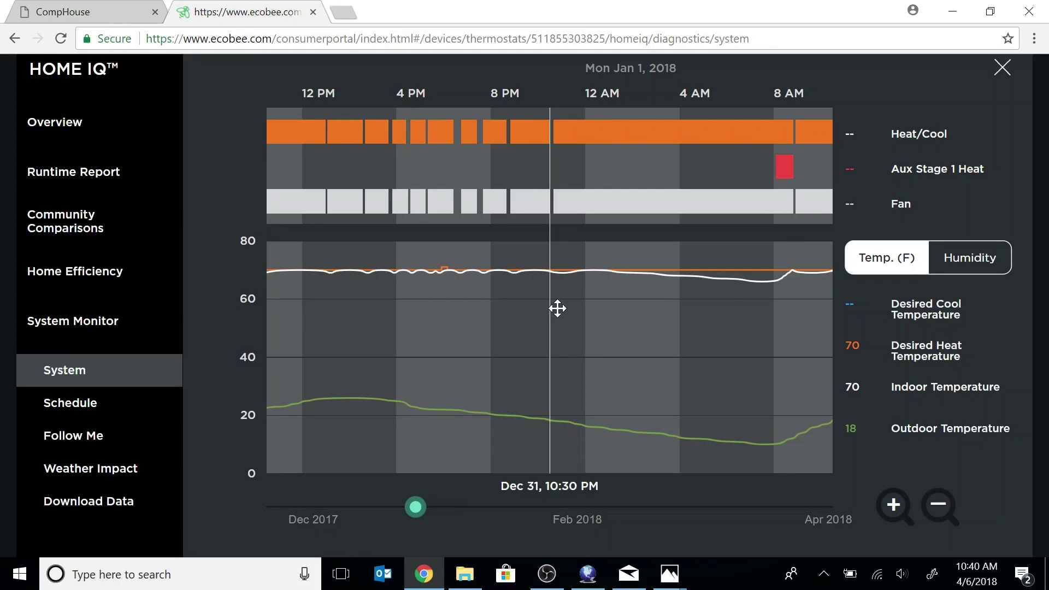
# - Switch to the Photos image IMG_0502[914].PNG to examine its return air, supply air, airflow and BTU/h readings
pyautogui.moveTo(667, 582)
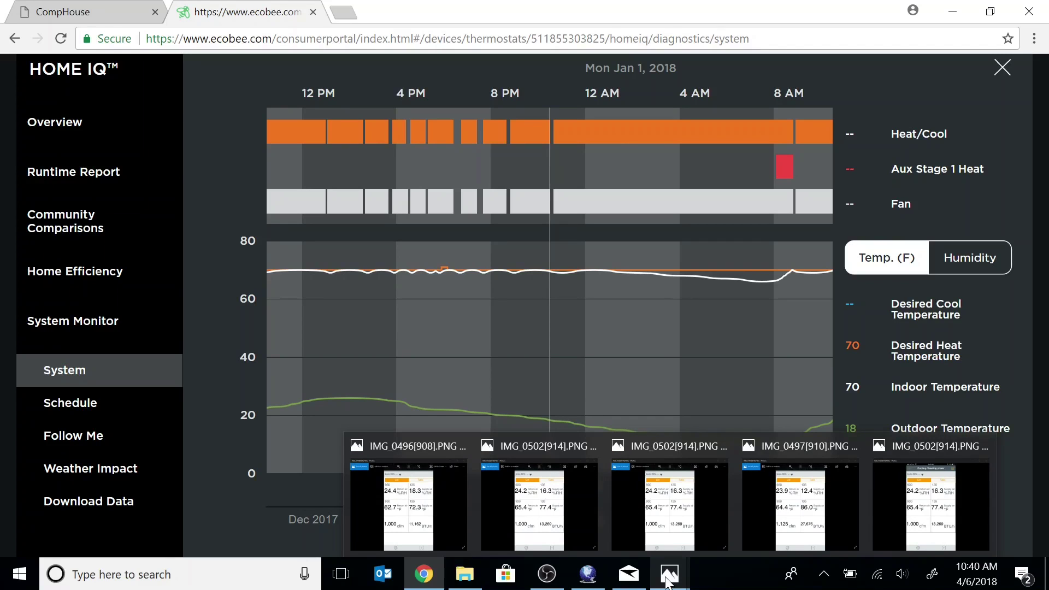
pyautogui.click(674, 535)
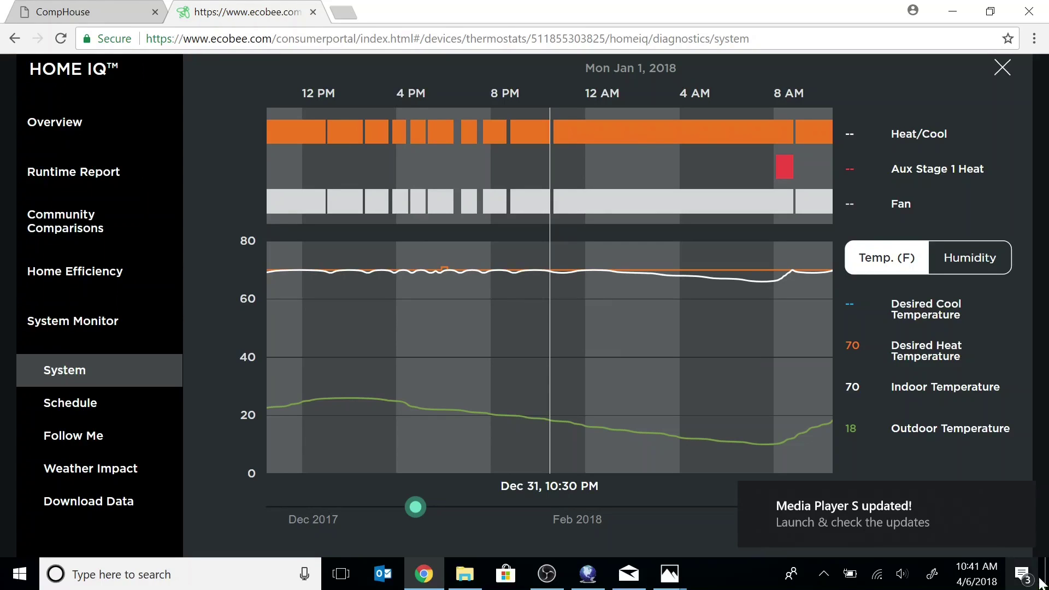
# - Dismiss the Media Player S notification and move the ecobee system monitor timeline to Jan 7, 6:30 AM
pyautogui.click(1021, 496)
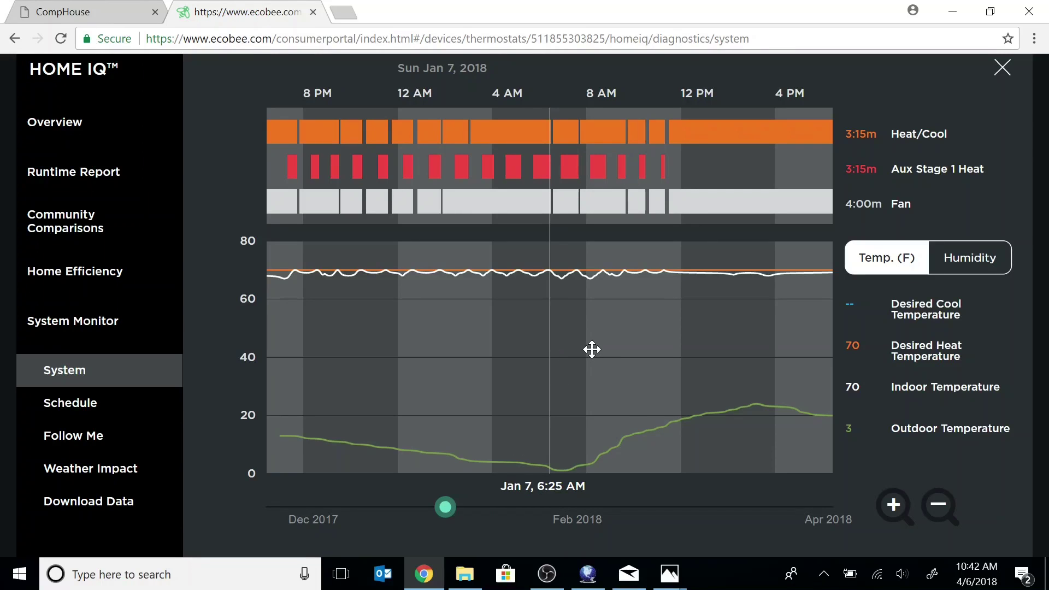
pyautogui.moveTo(592, 349); pyautogui.dragTo(591, 347)
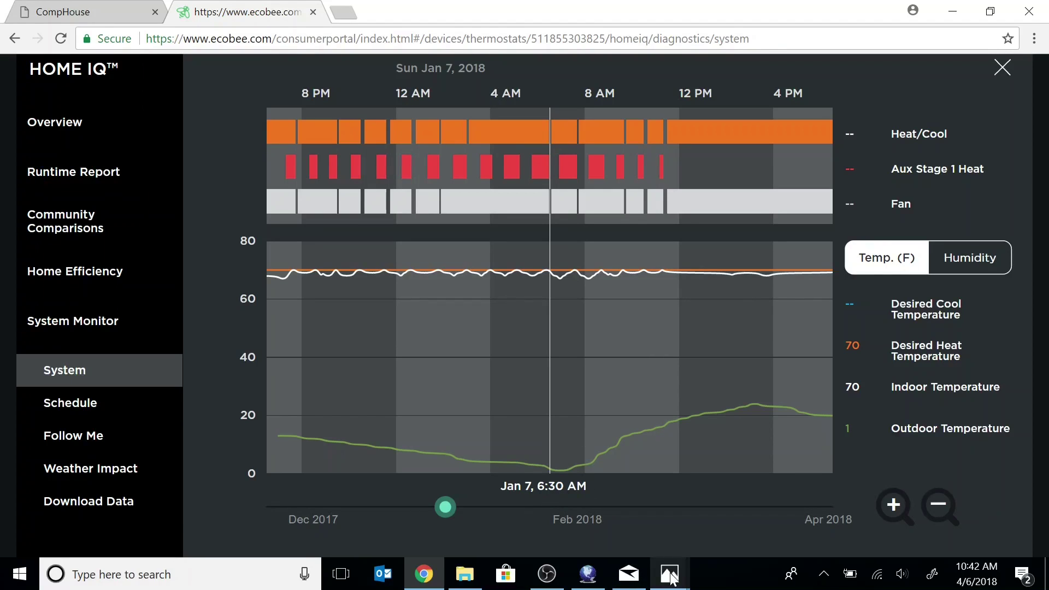
# - Examine the airflow and BTU/h readings in the Photos image IMG_0497[910].PNG, and close the image
pyautogui.moveTo(674, 575)
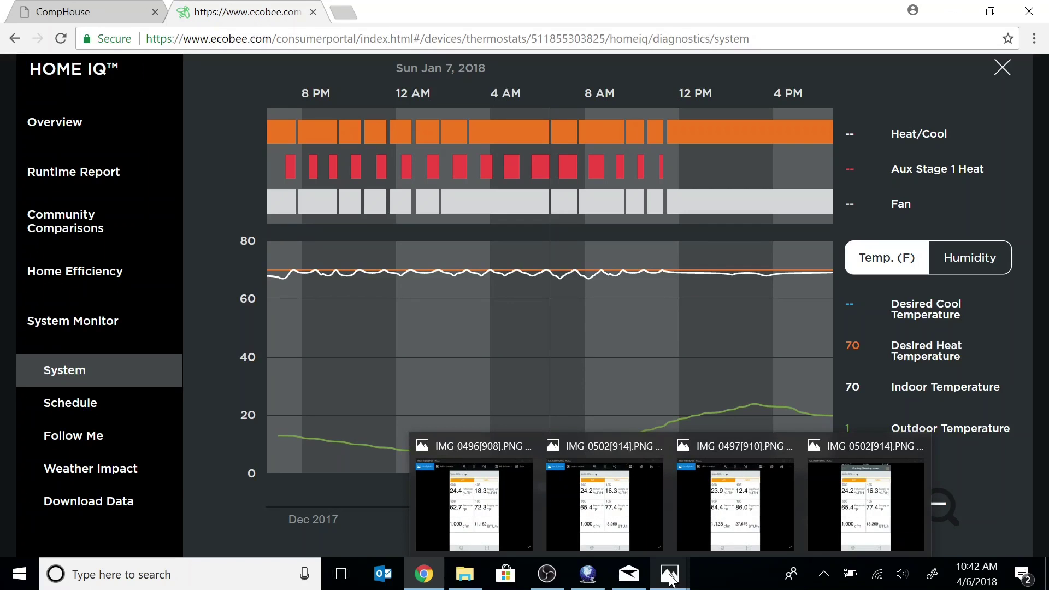
pyautogui.click(745, 518)
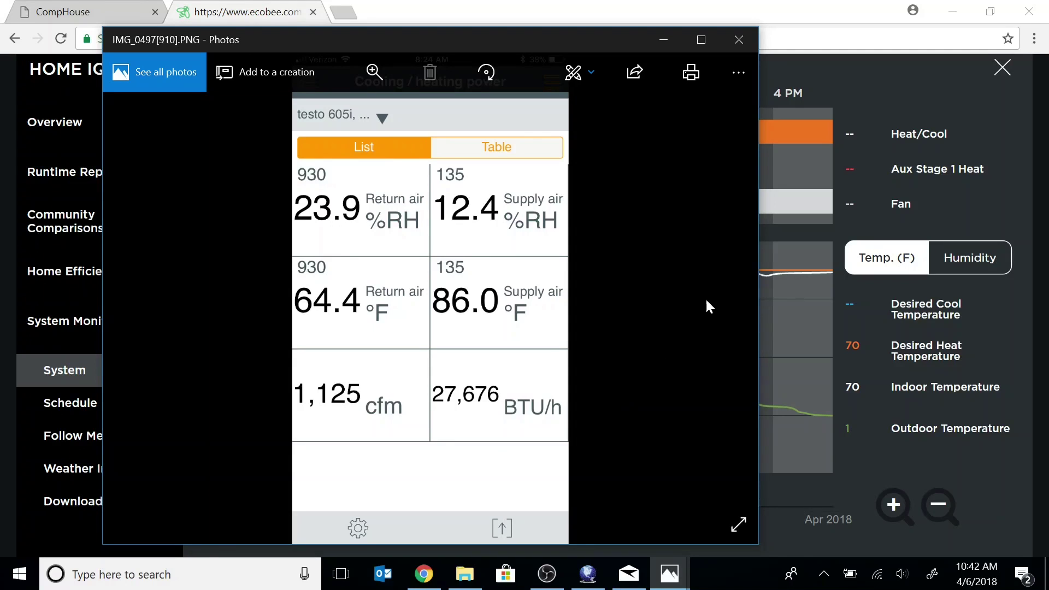
pyautogui.click(740, 40)
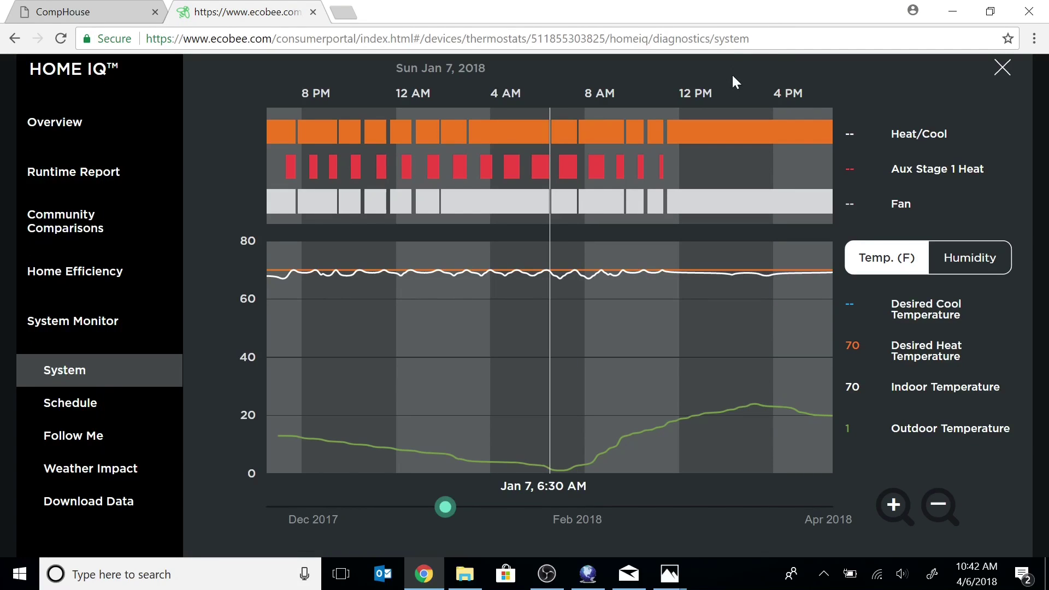